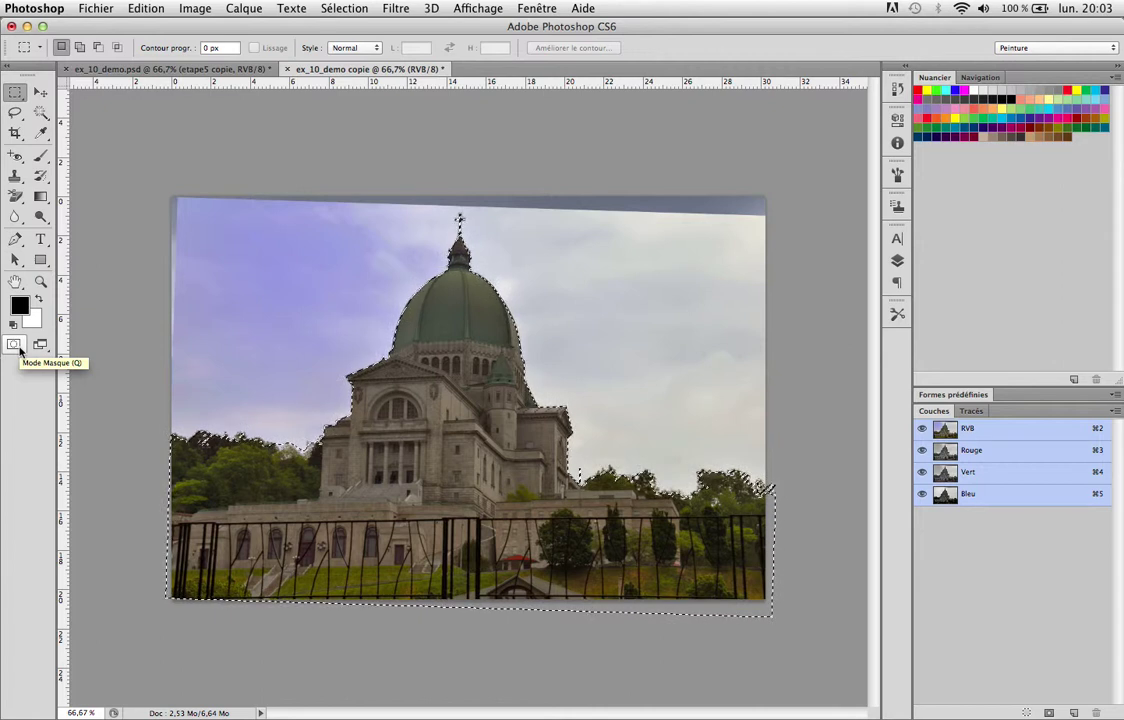
Show the selection as a quick mask and set up the Brush tool with a size of 7 px.
left_click(14, 345)
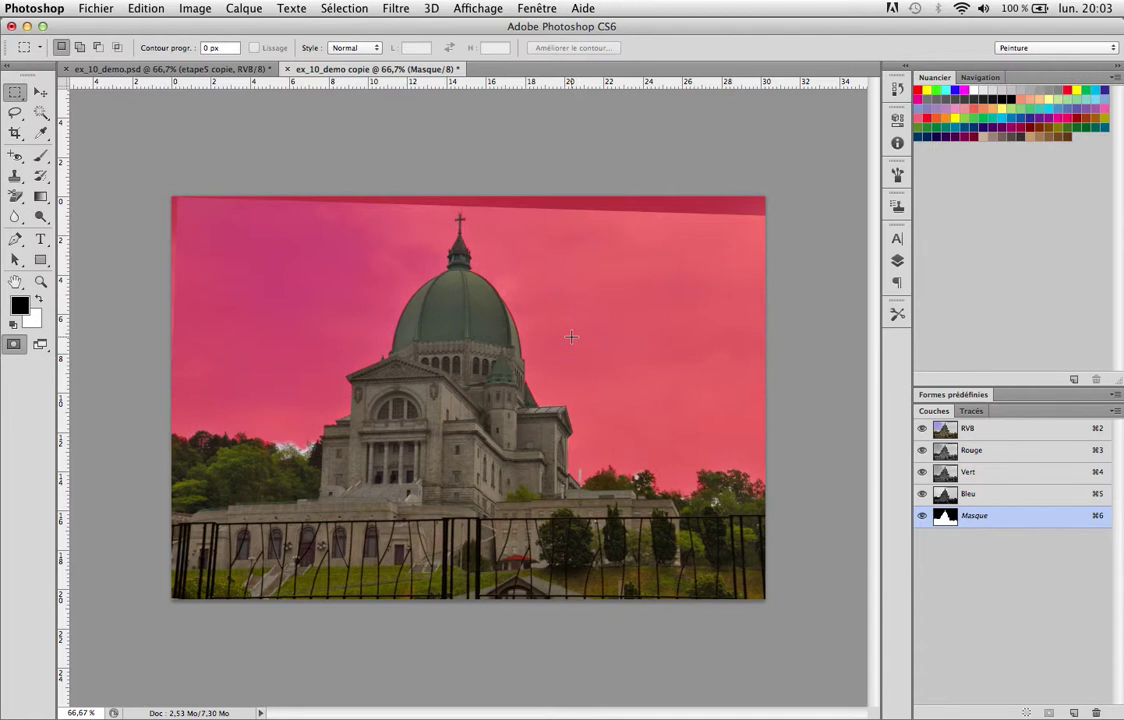
left_click(43, 156)
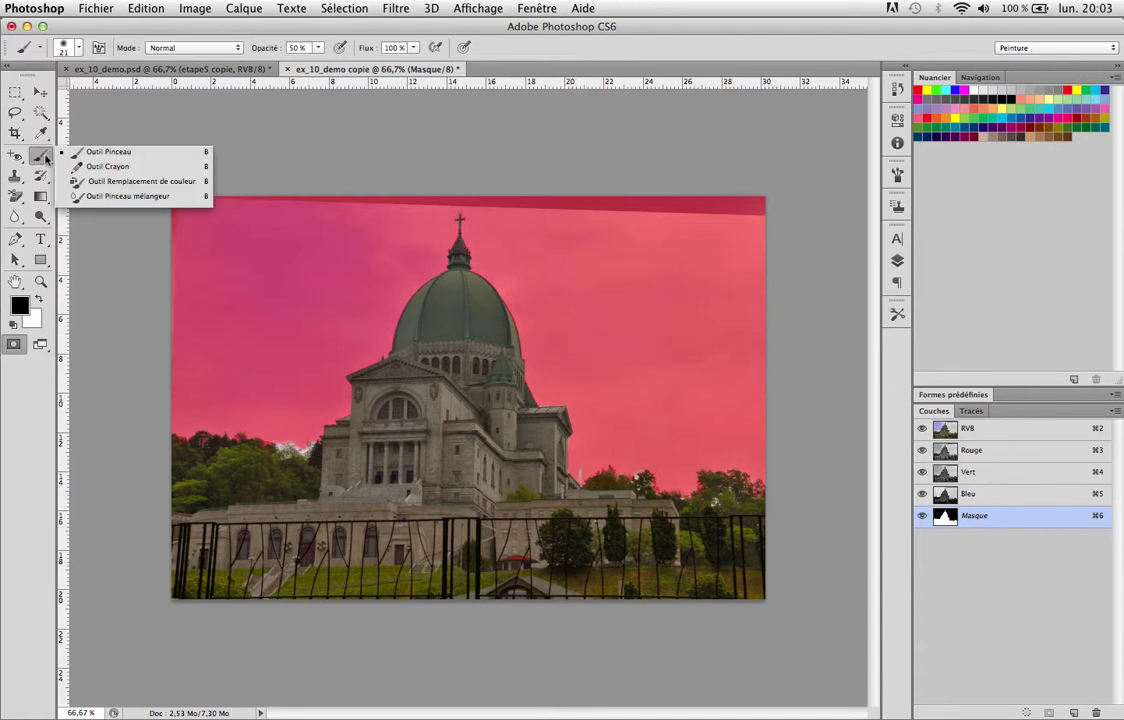
left_click(80, 151)
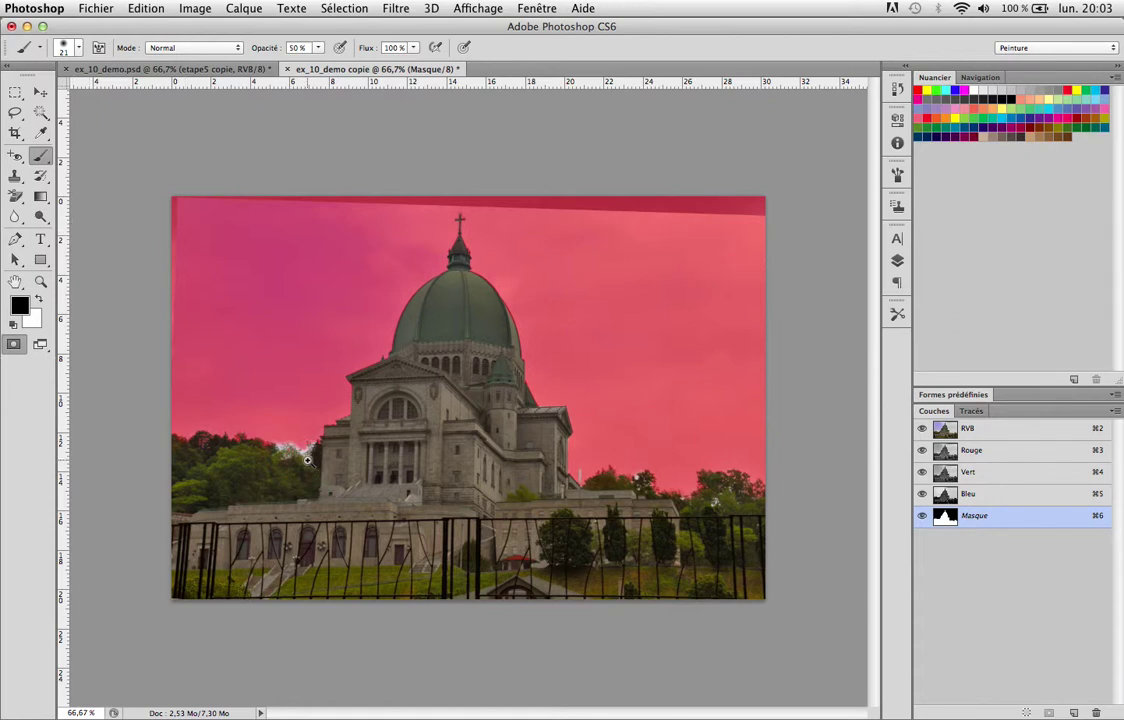
scroll(309, 466, "up", 1)
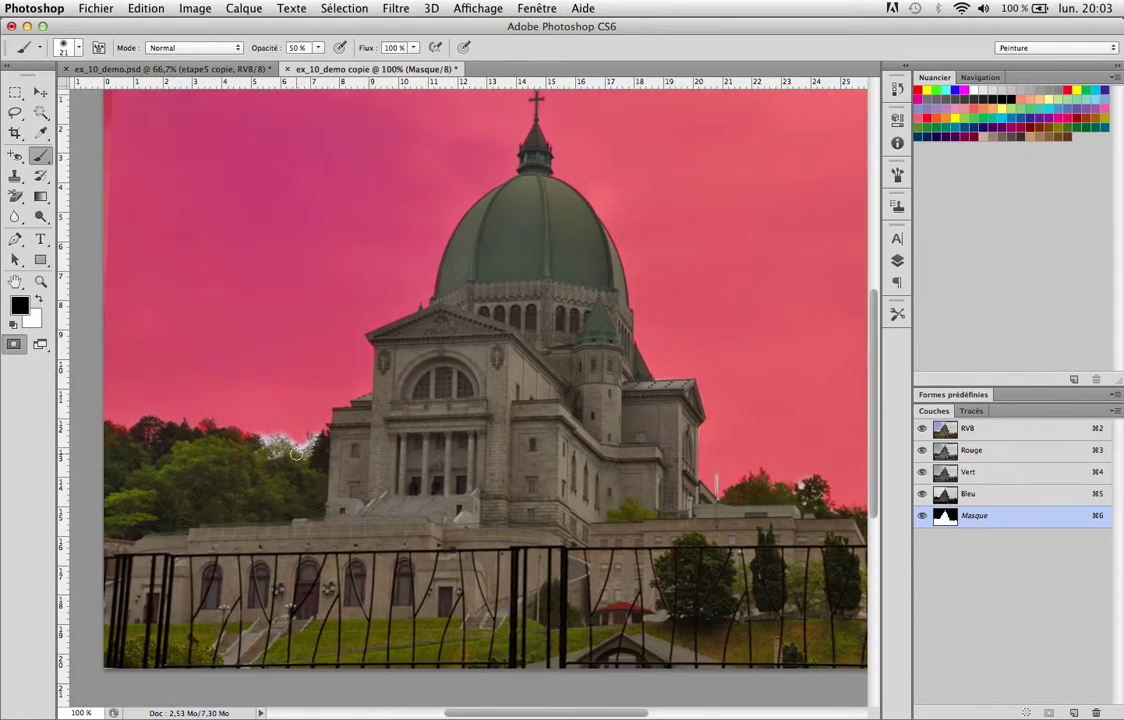
scroll(298, 458, "up", 1)
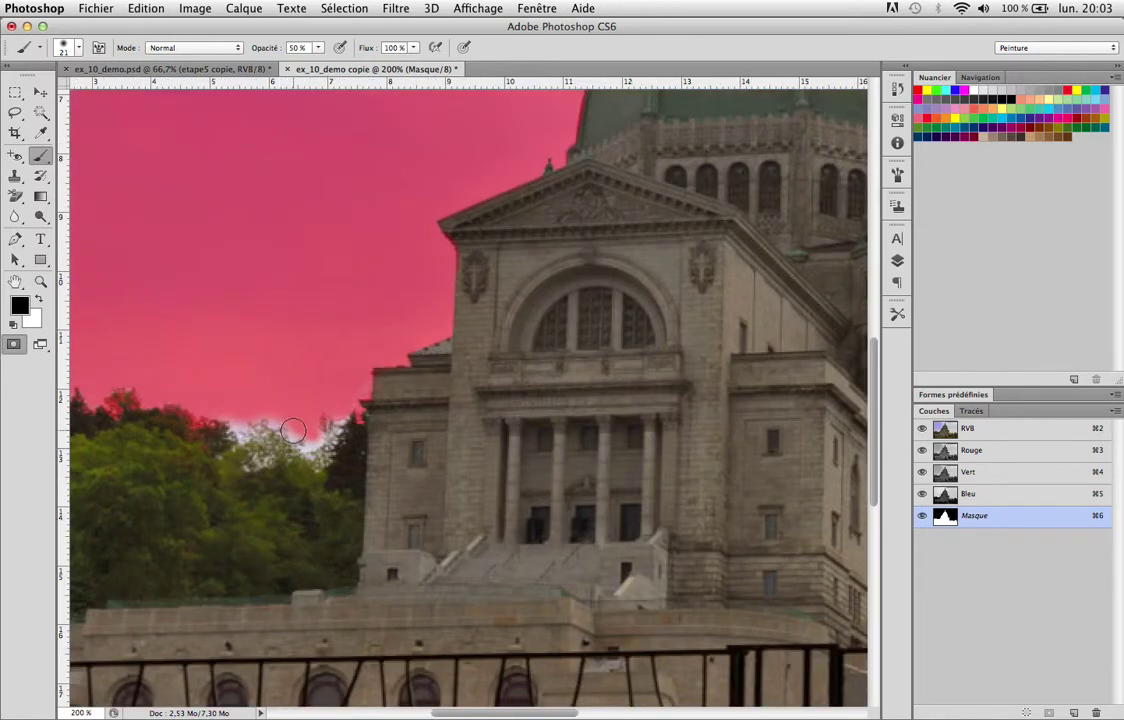
right_click(298, 424)
left_click_drag(335, 466, 316, 461)
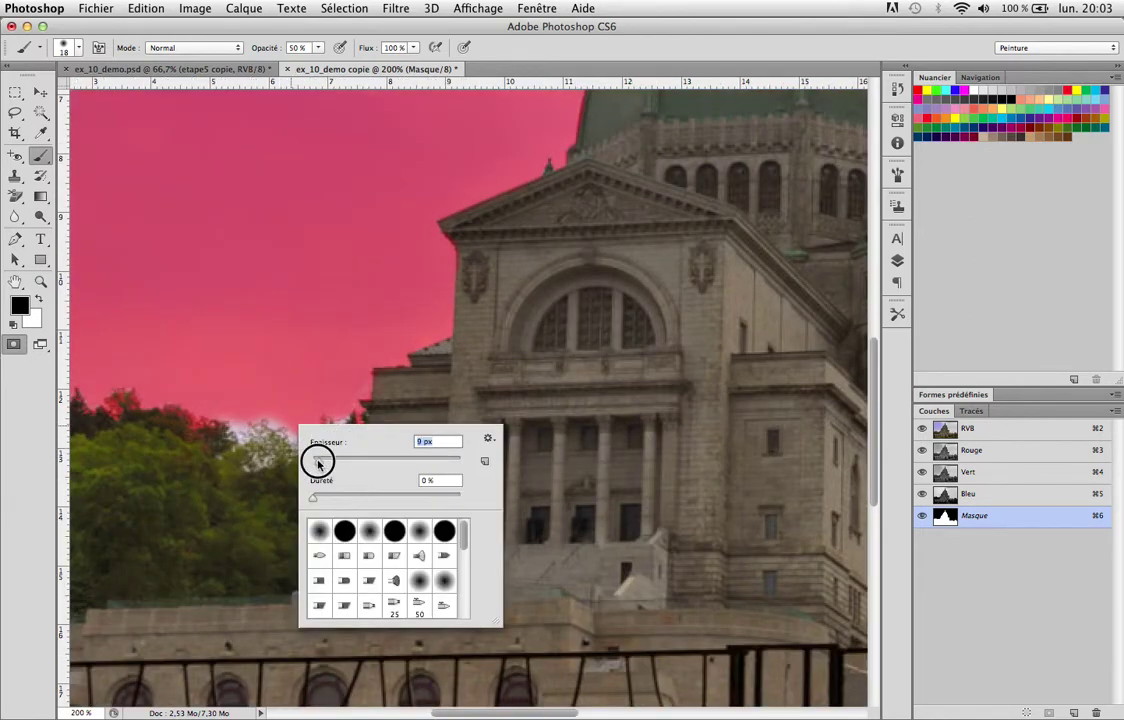
key("Return")
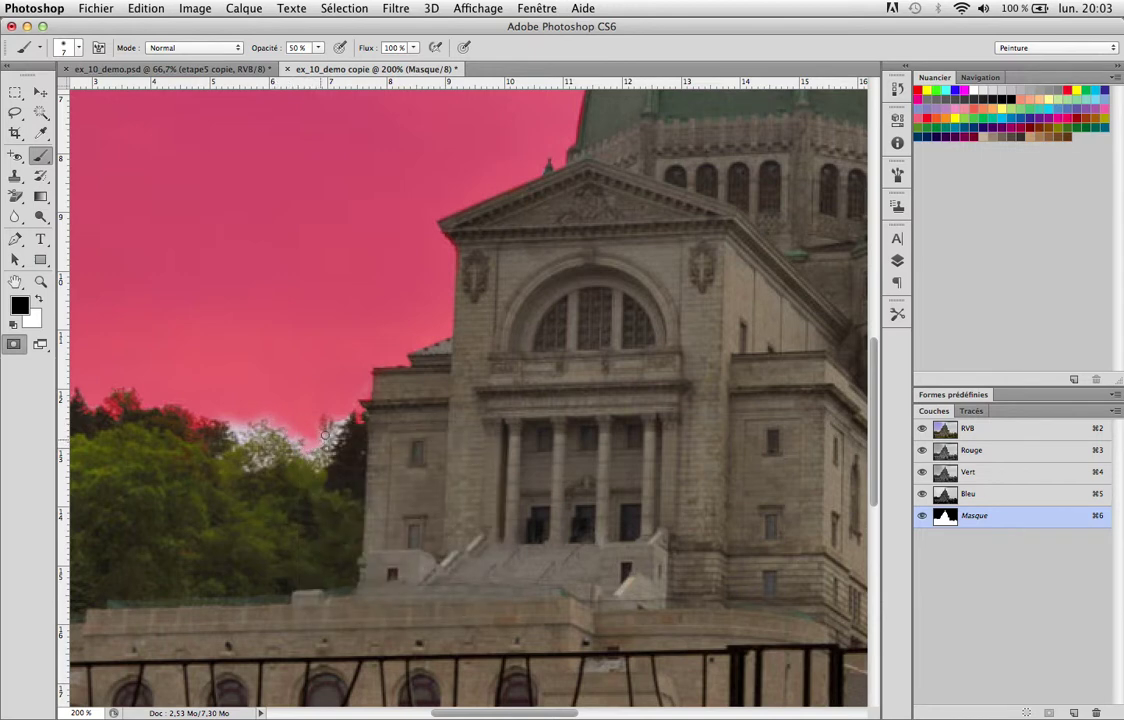
Paint black over the bright sky gap above the trees beside the church, then convert the quick mask back to a selection.
left_click_drag(334, 421, 339, 427)
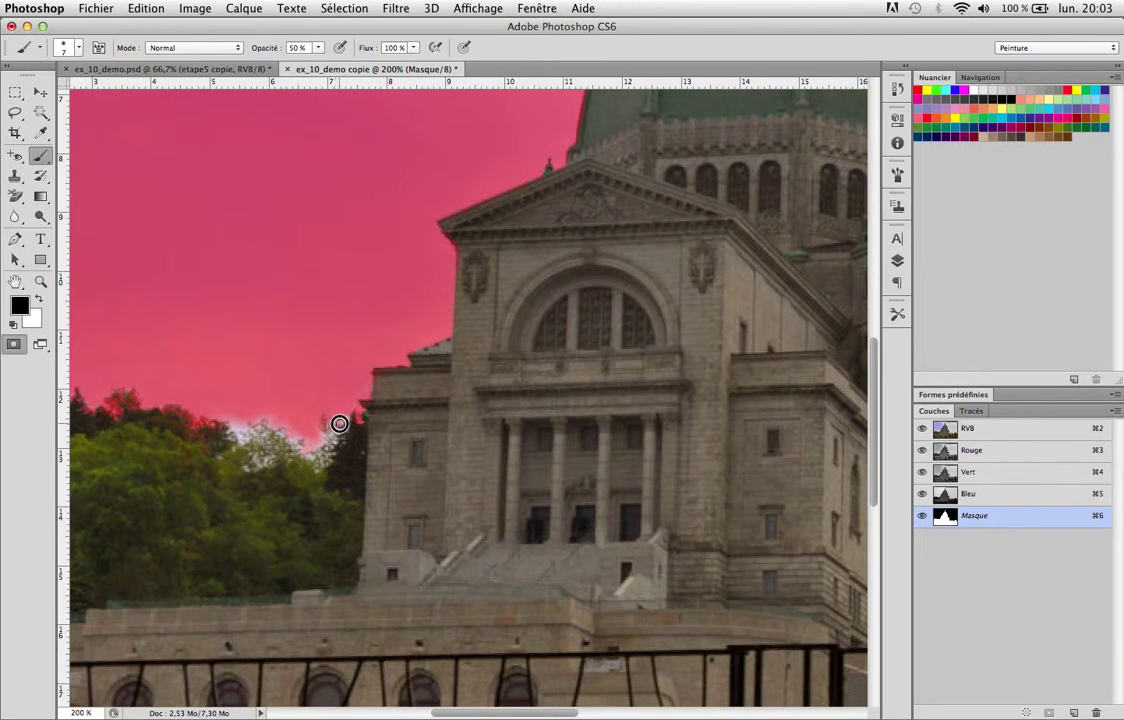
left_click(258, 461)
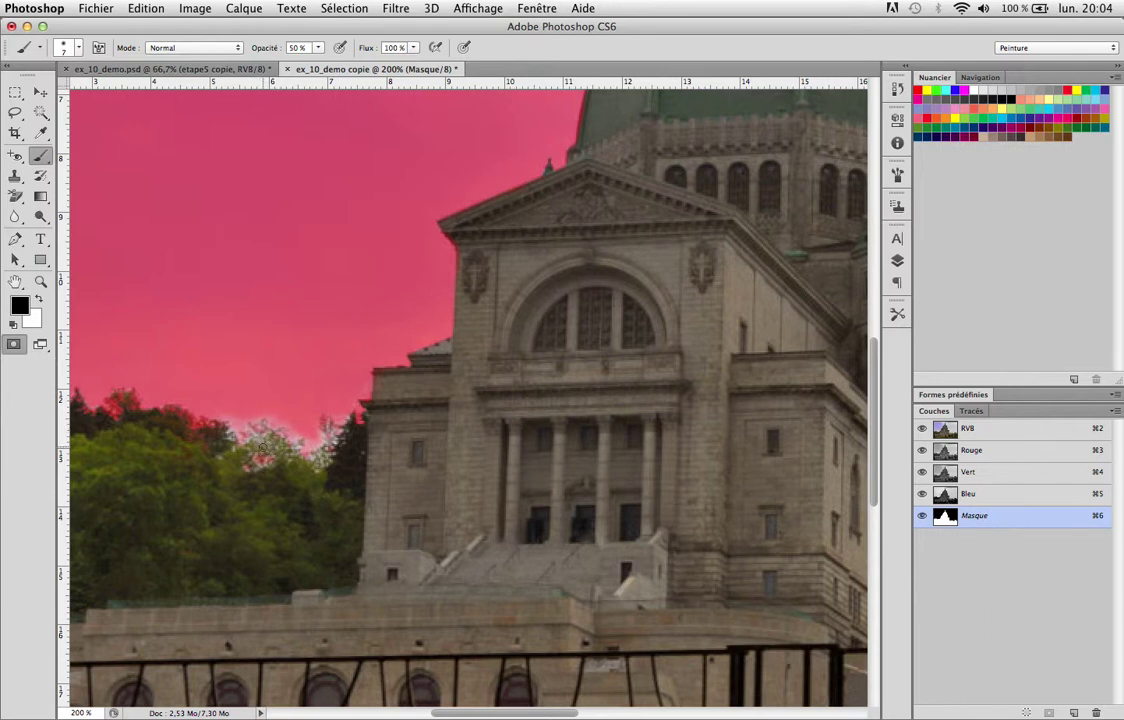
right_click(332, 438)
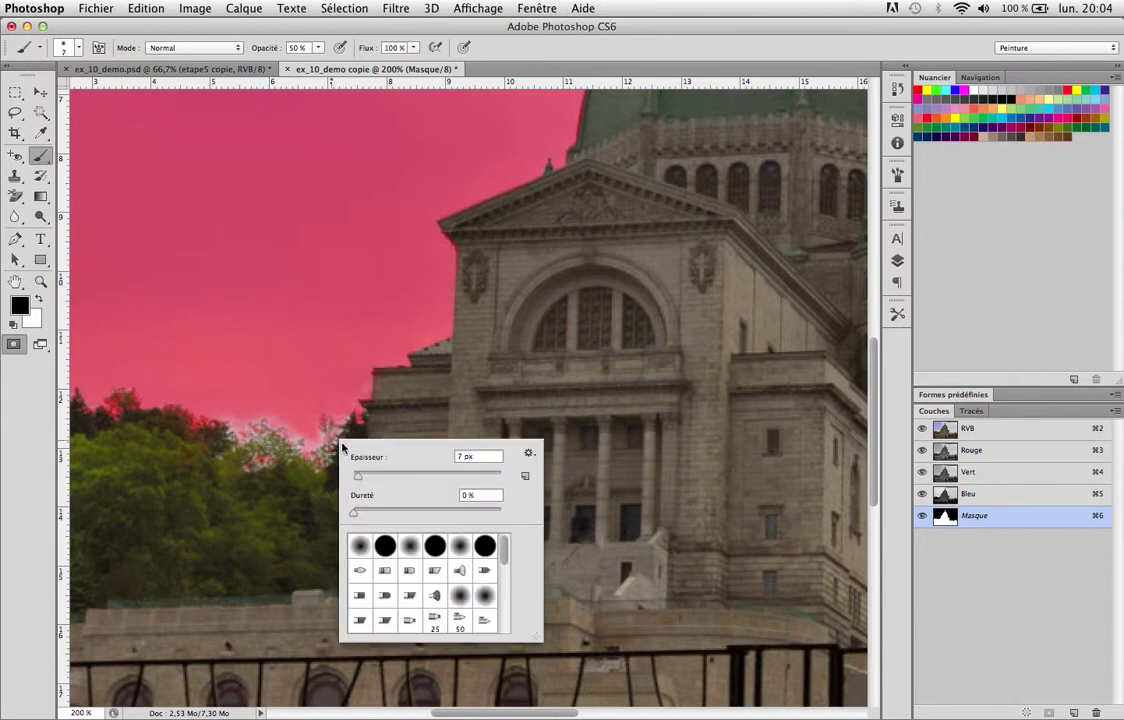
left_click_drag(463, 512, 458, 510)
key("Return")
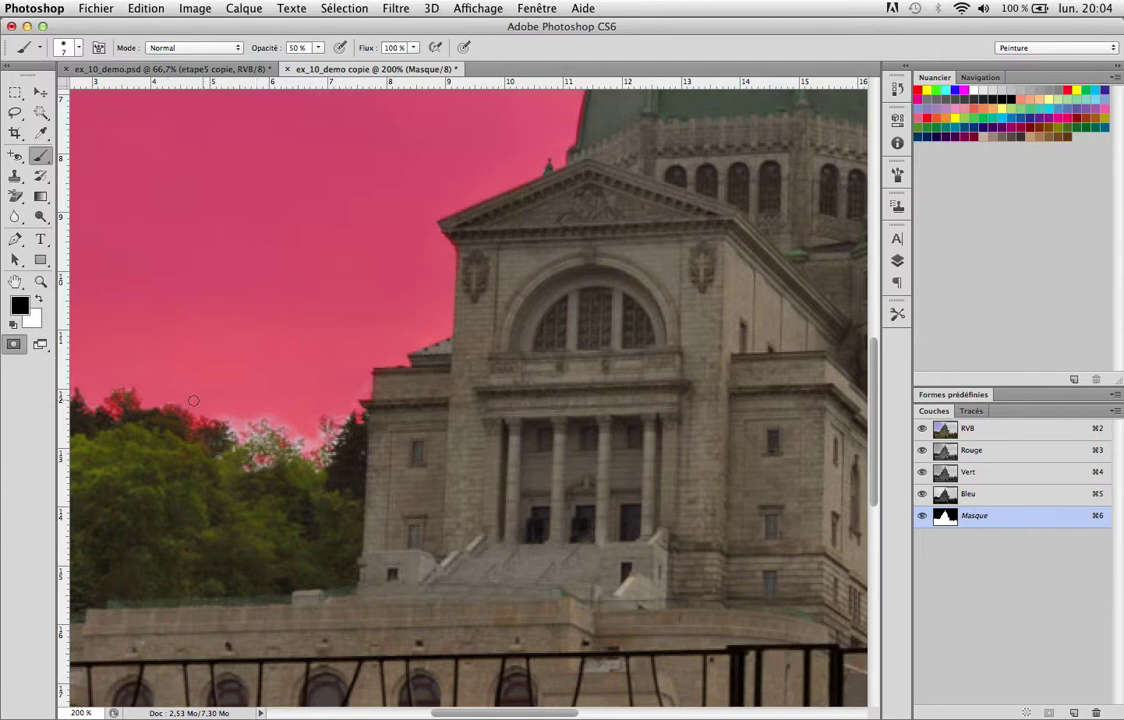
left_click(14, 345)
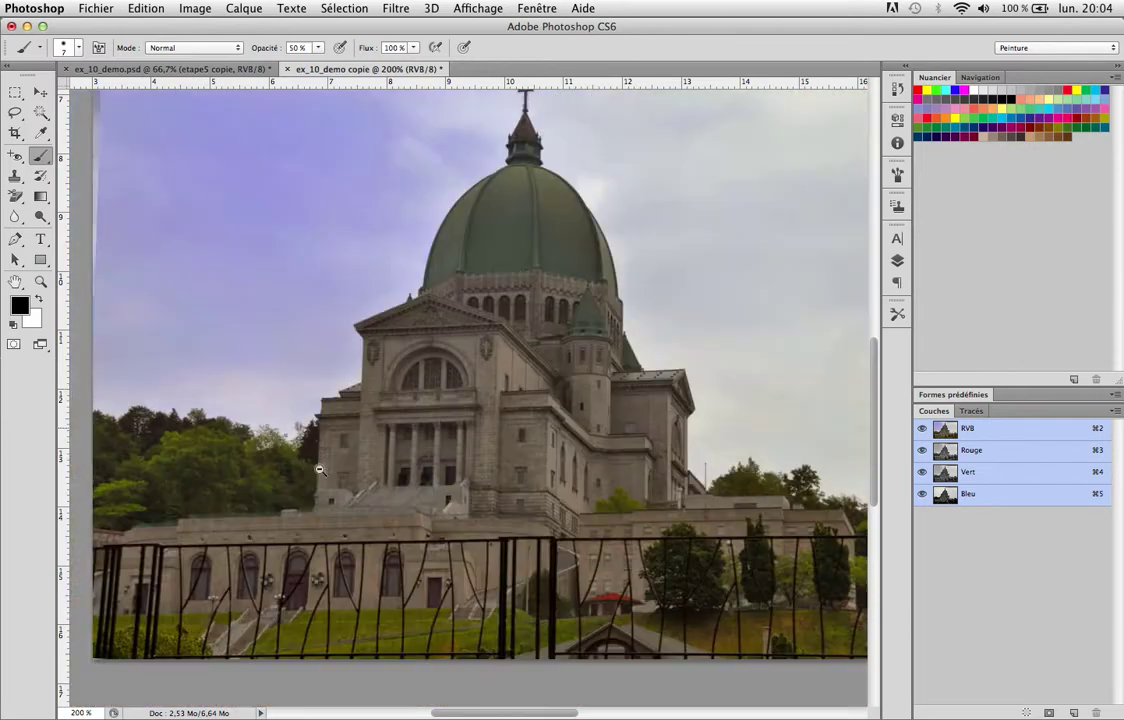
Compare the corrected selection outline with its quick mask overlay on the whole image.
key("super+minus")
key("super+minus")
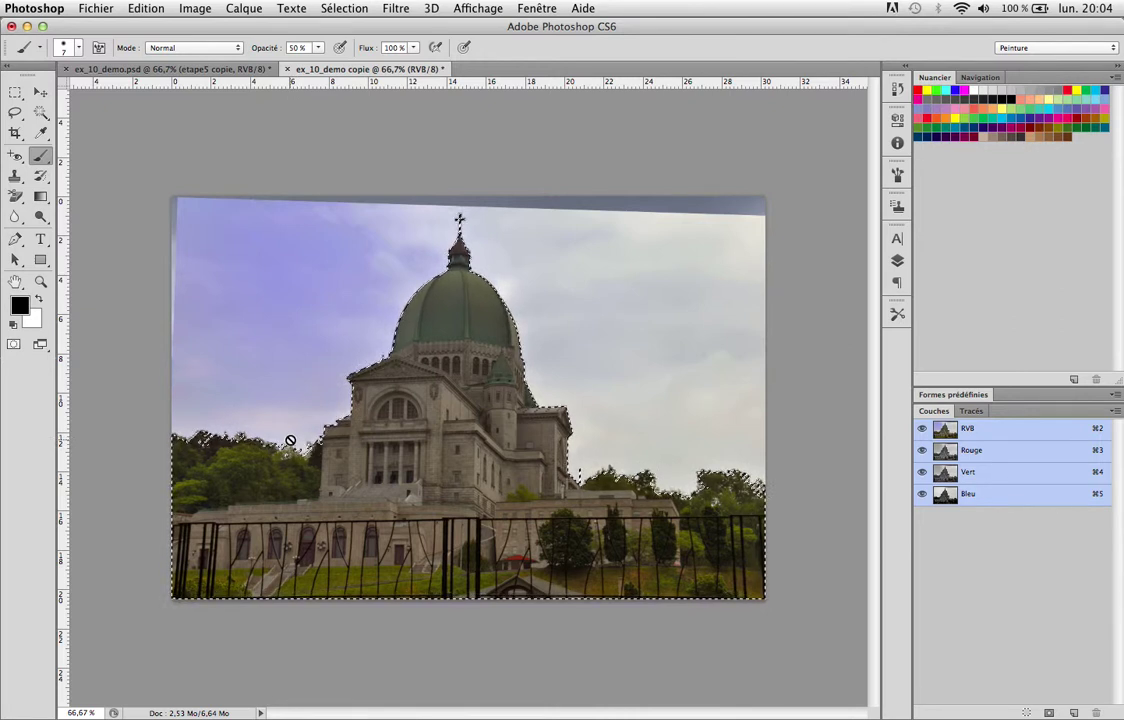
left_click(15, 344)
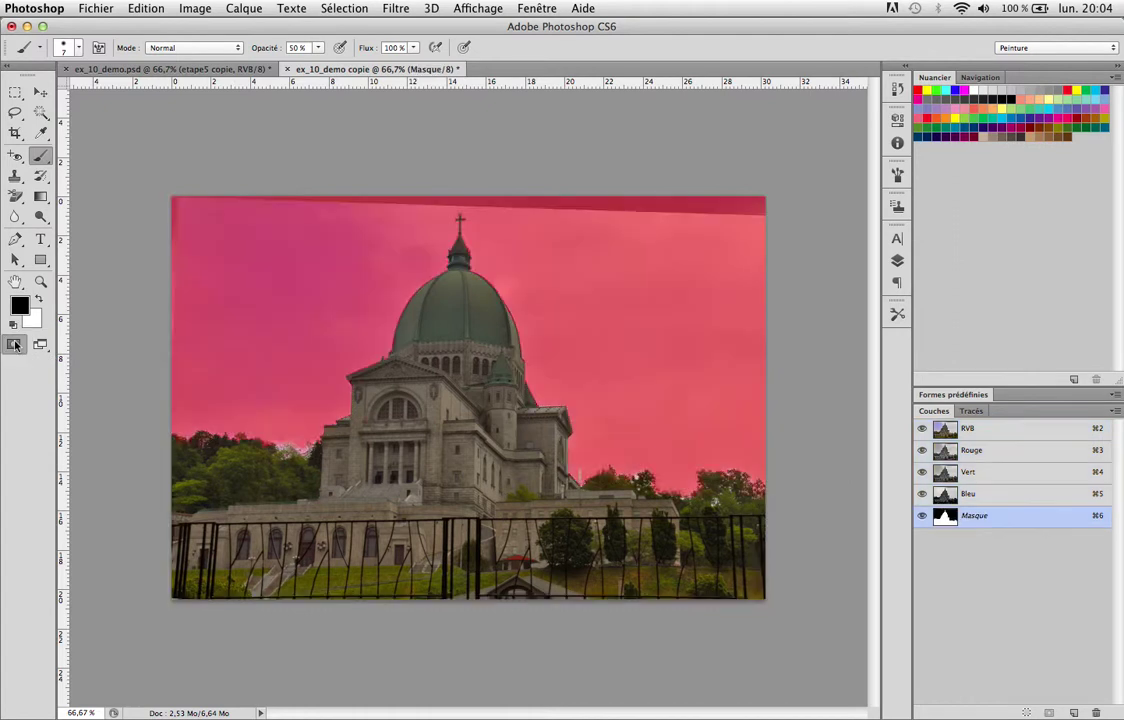
left_click(15, 345)
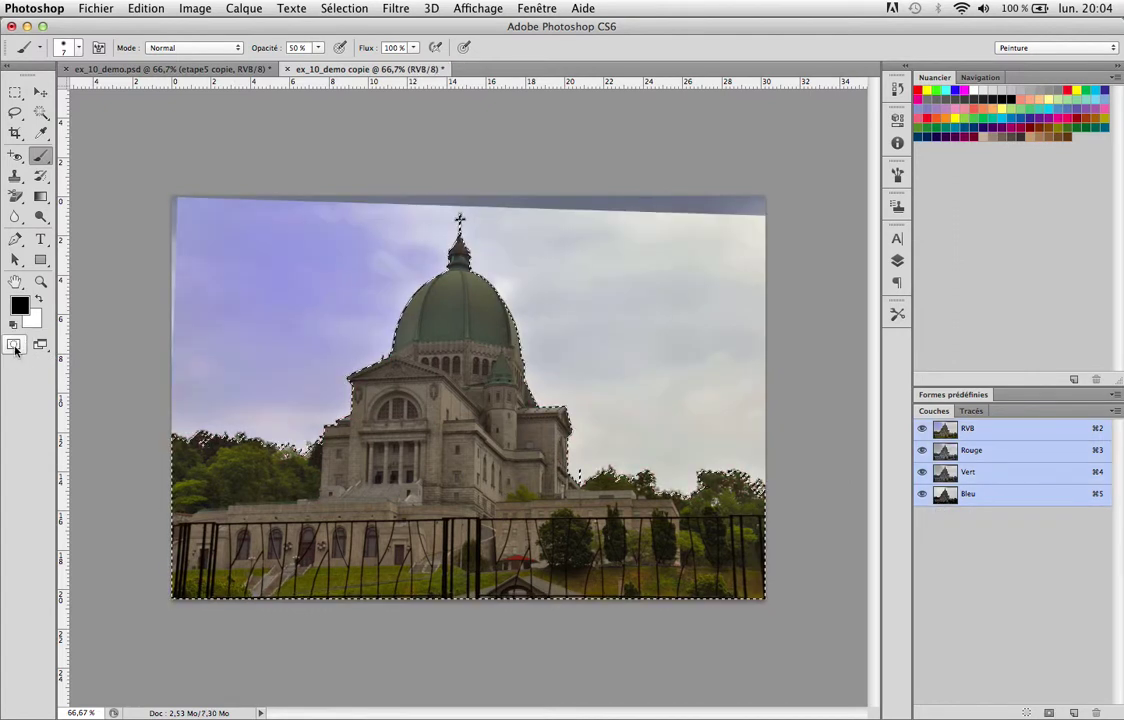
left_click(15, 345)
left_click(15, 345)
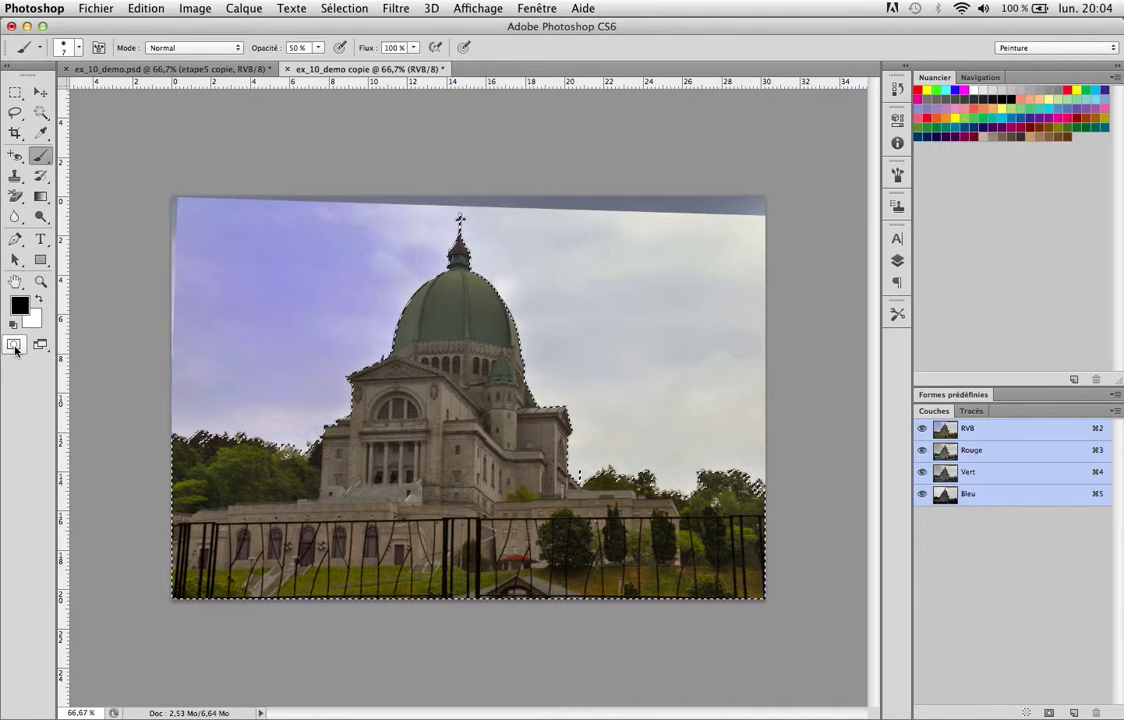
Save the selection as a new channel named "contour" and deselect it.
left_click(352, 7)
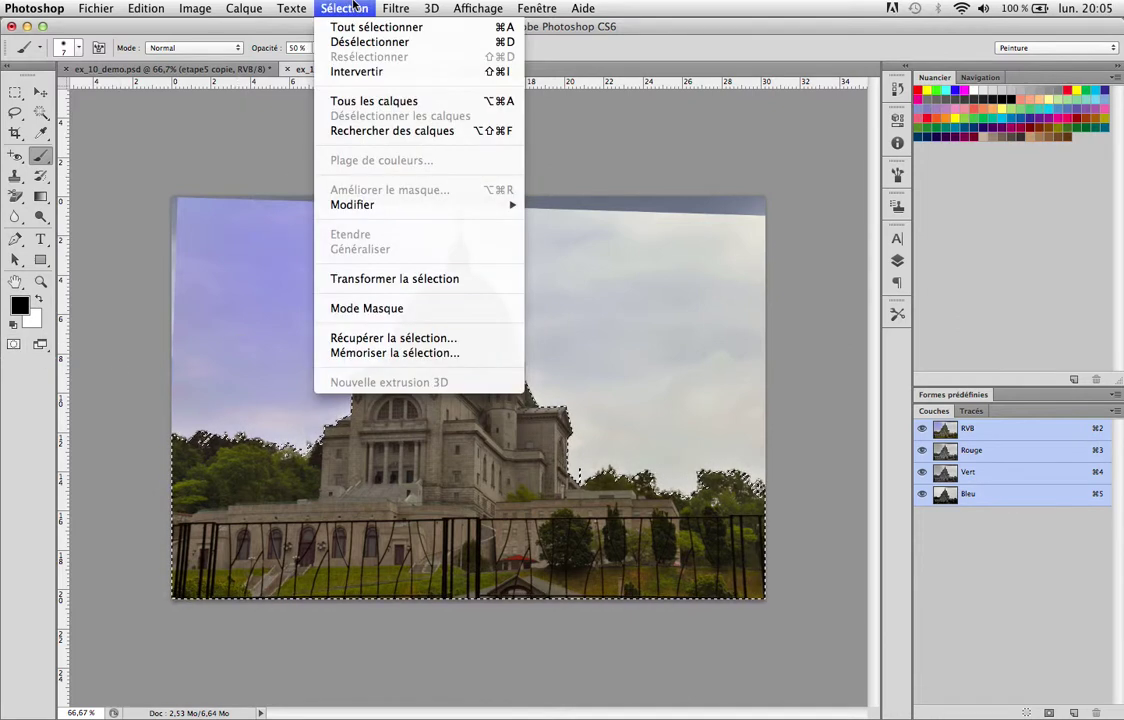
left_click(390, 352)
type("contour")
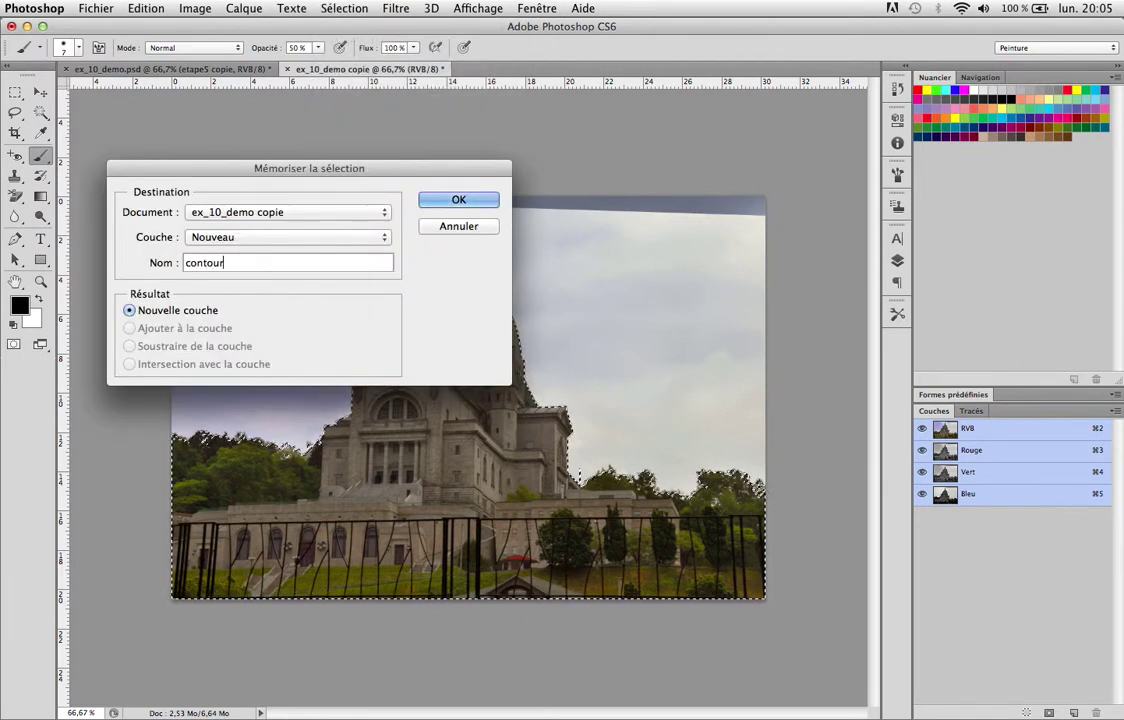
left_click(458, 200)
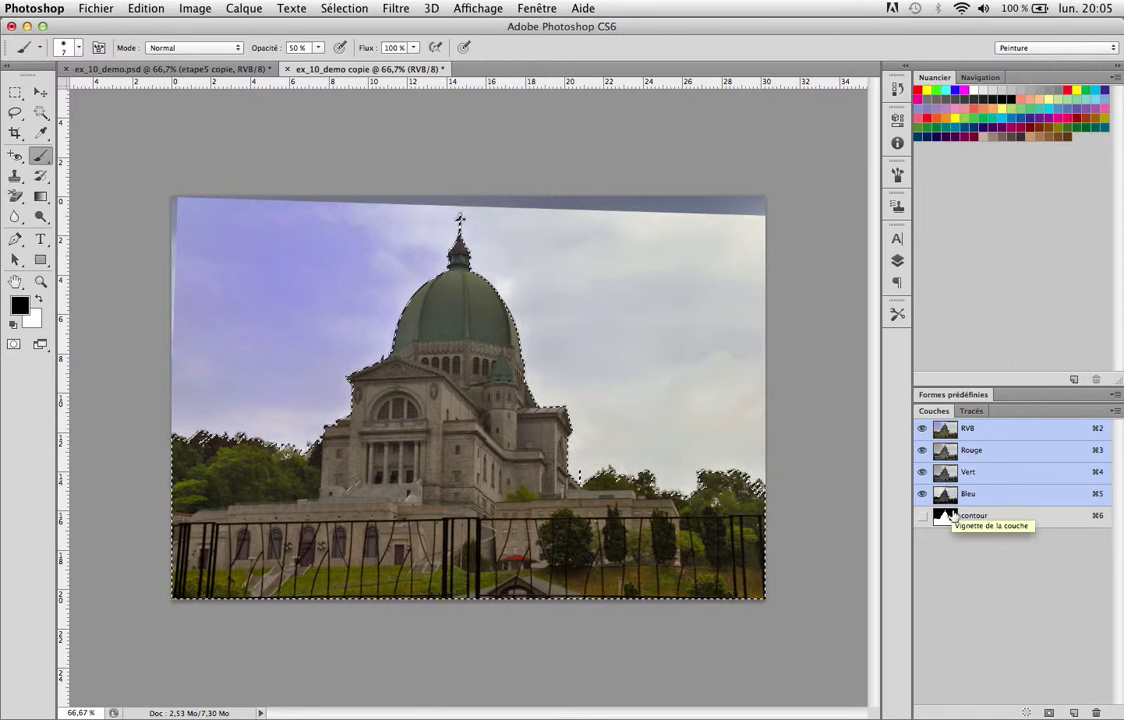
key("super+d")
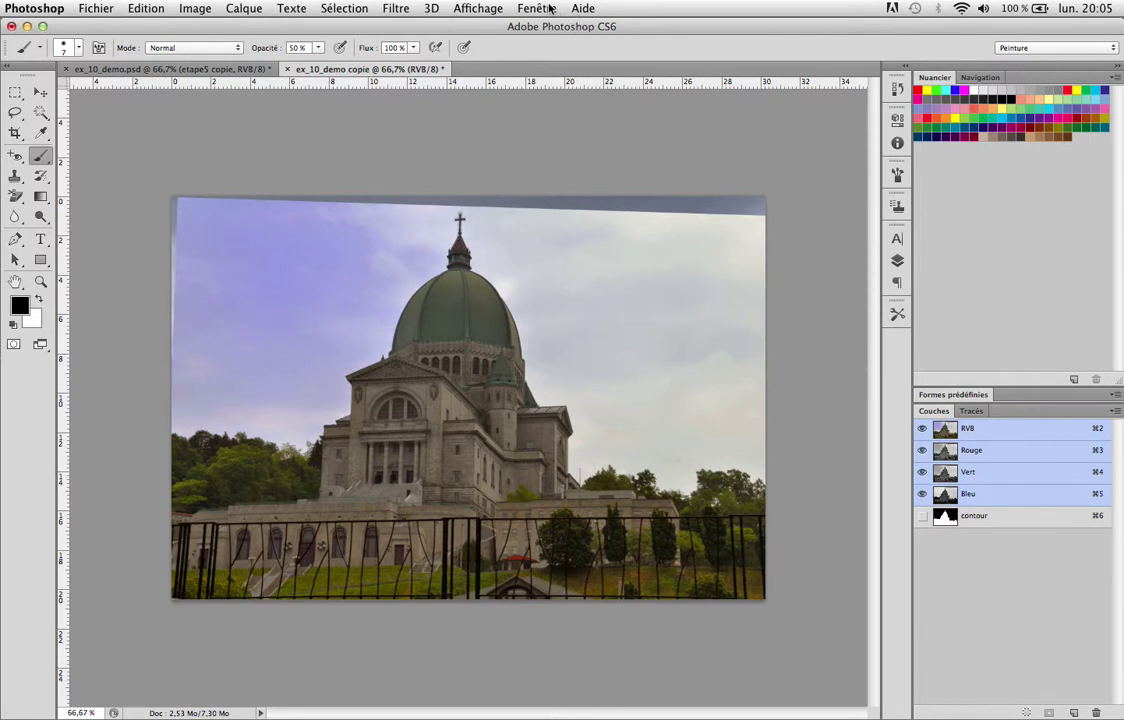
Load the saved "contour" channel as a new selection.
left_click(335, 8)
left_click(378, 337)
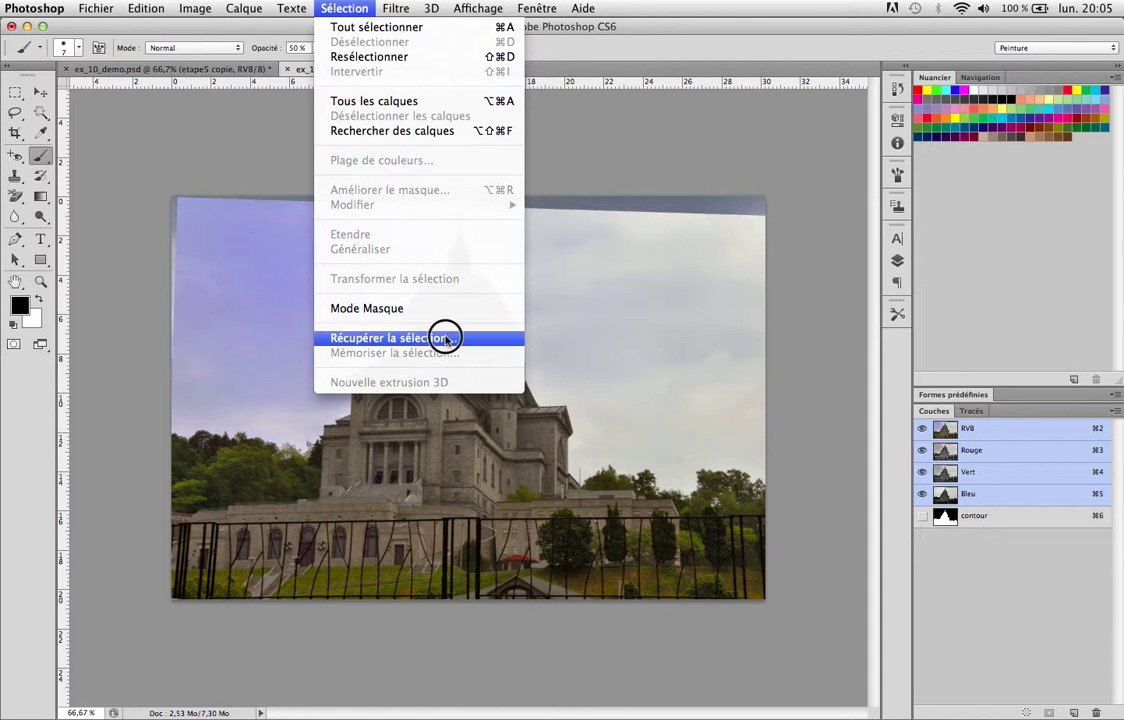
left_click(316, 212)
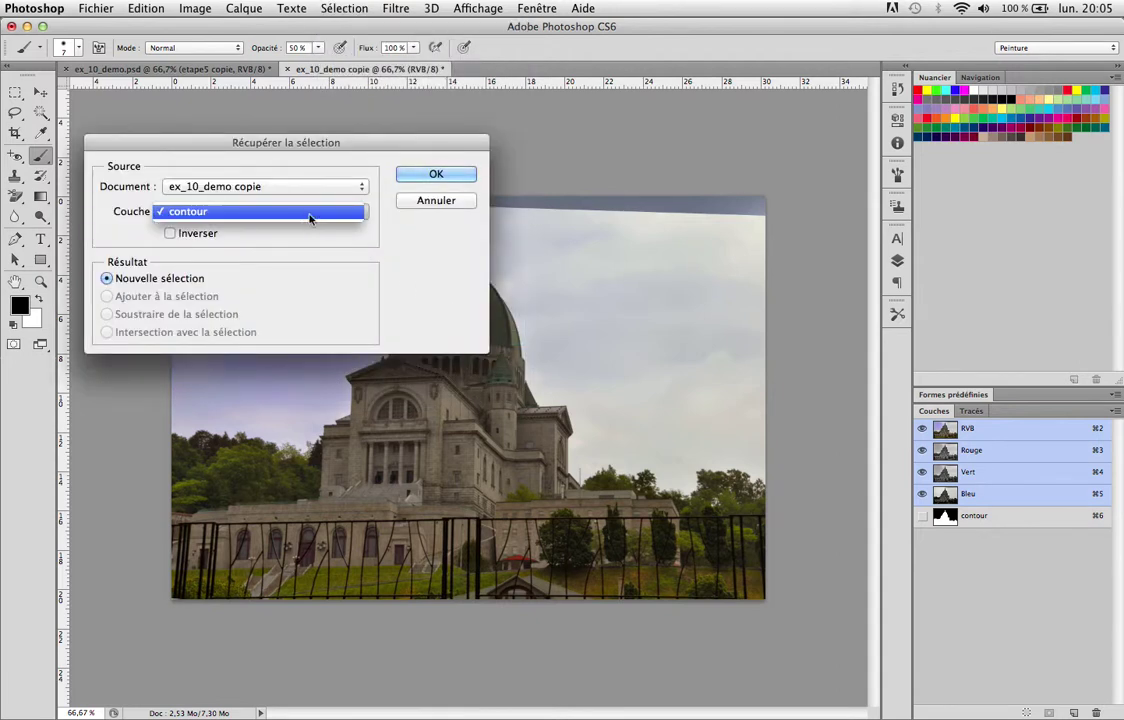
left_click(226, 212)
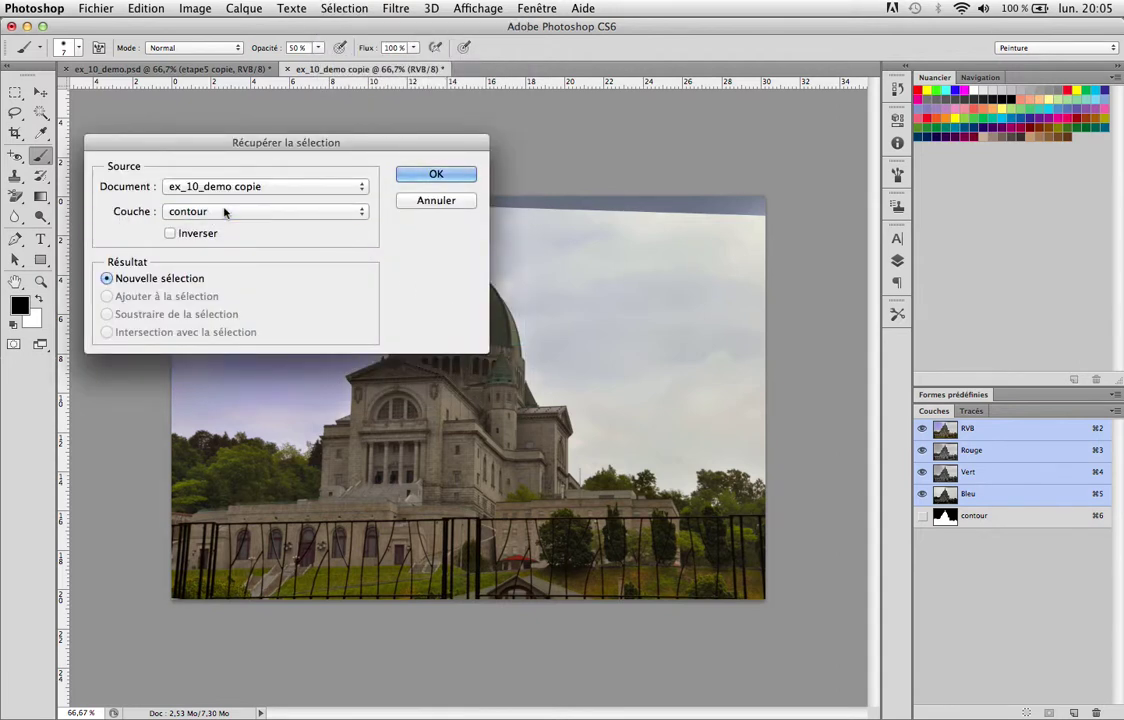
left_click(437, 174)
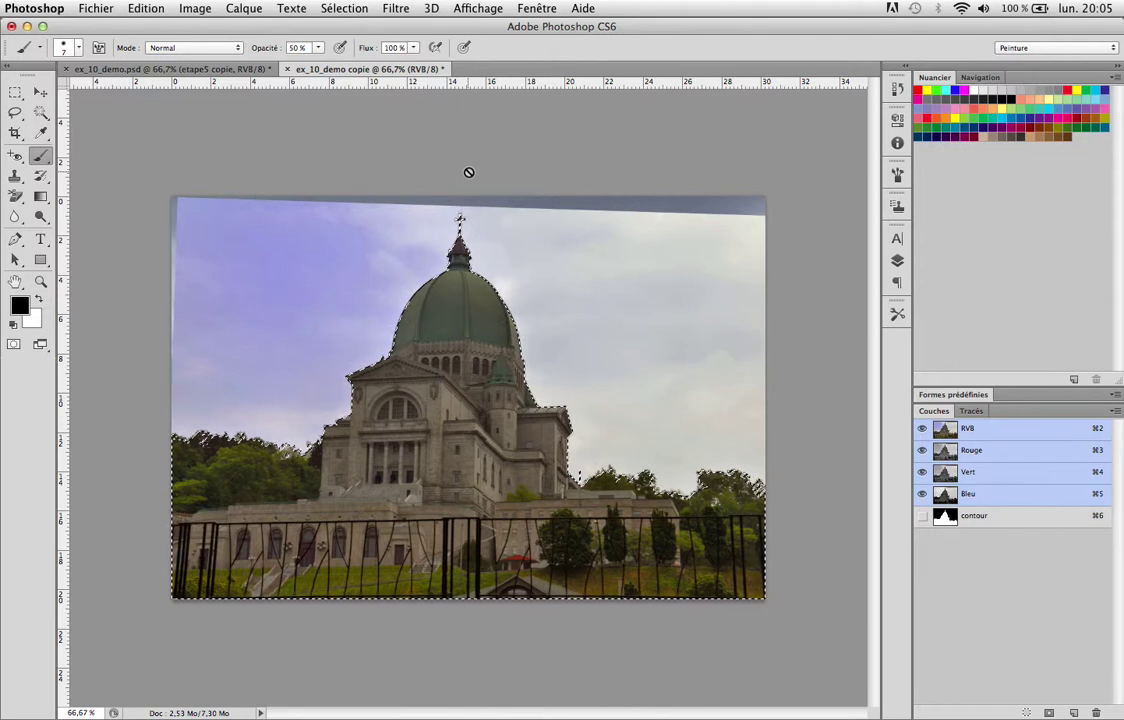
Add a layer mask to the "oratoire" layer from the loaded selection.
key("F7")
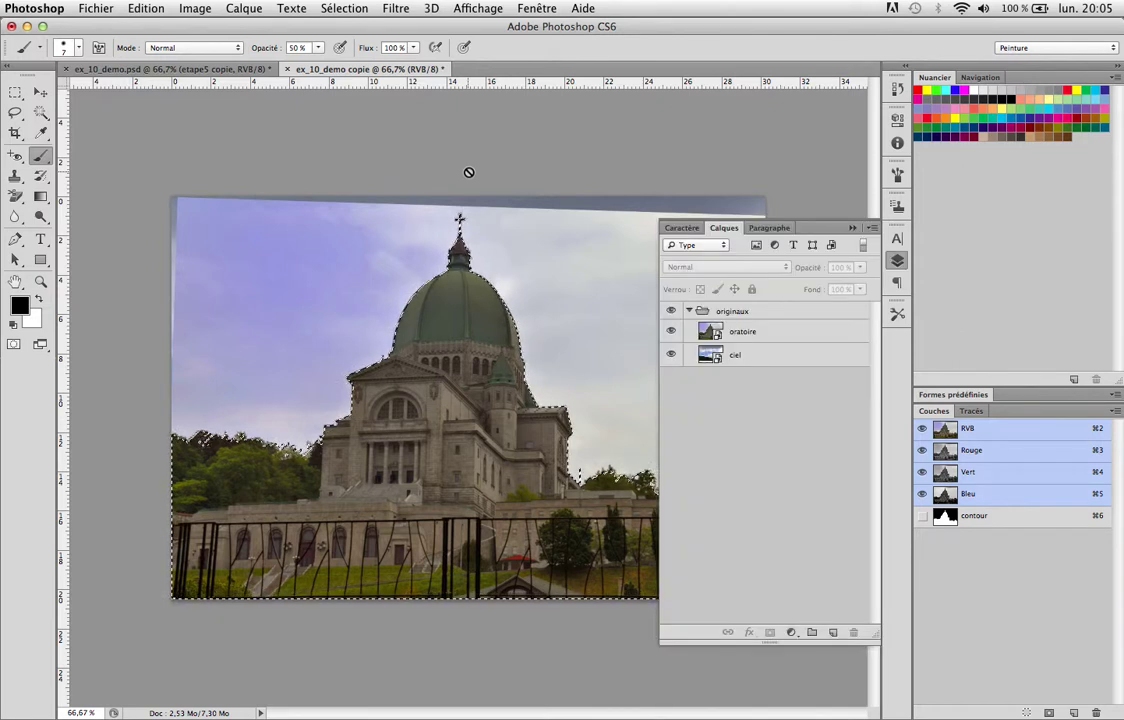
left_click(770, 331)
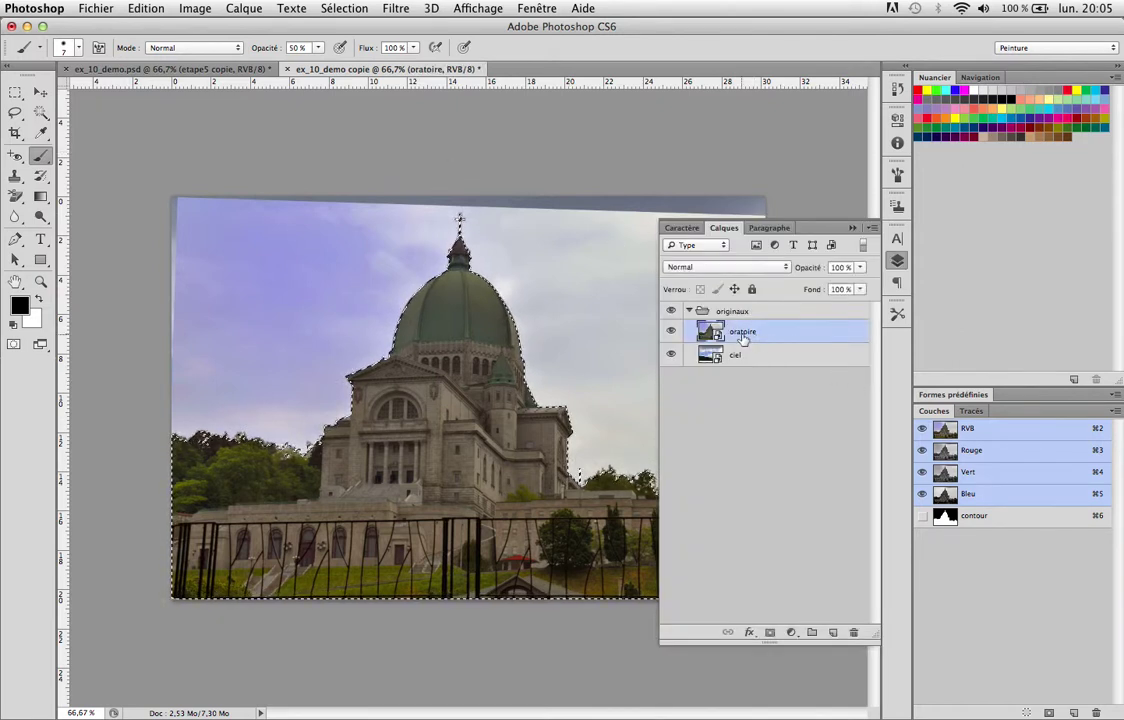
left_click(769, 634)
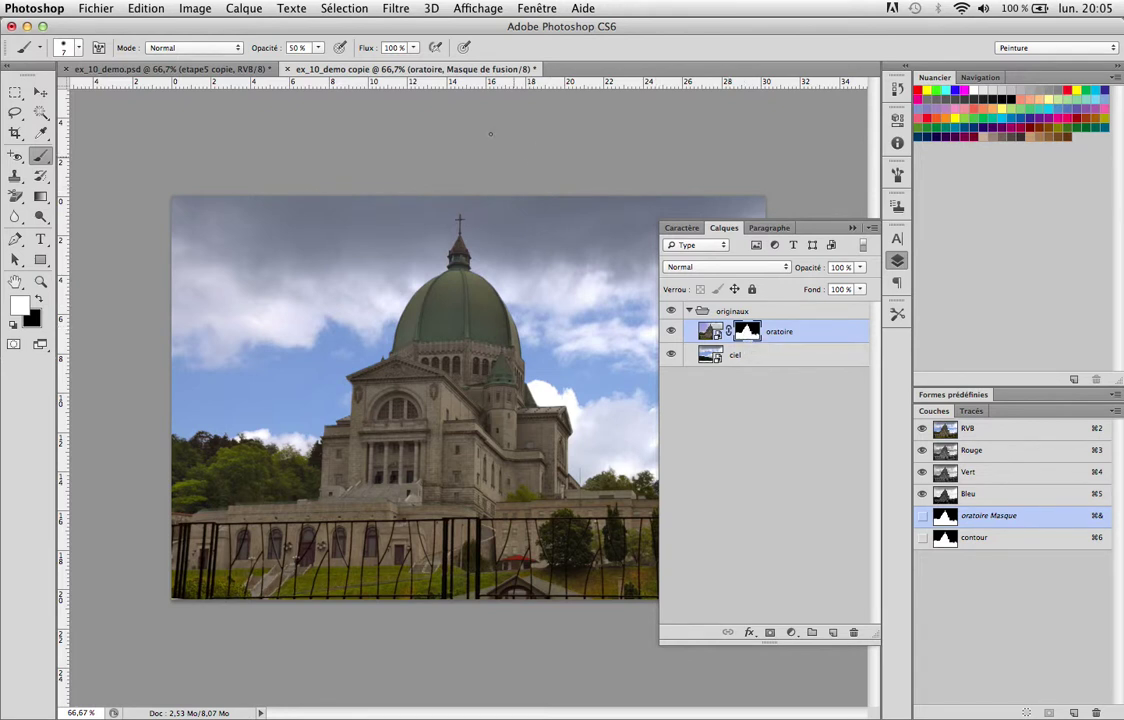
Refine the "oratoire" mask with dynamic radius at 2,9 px and brush the edge refinement over the treetops beside the church.
left_click(336, 8)
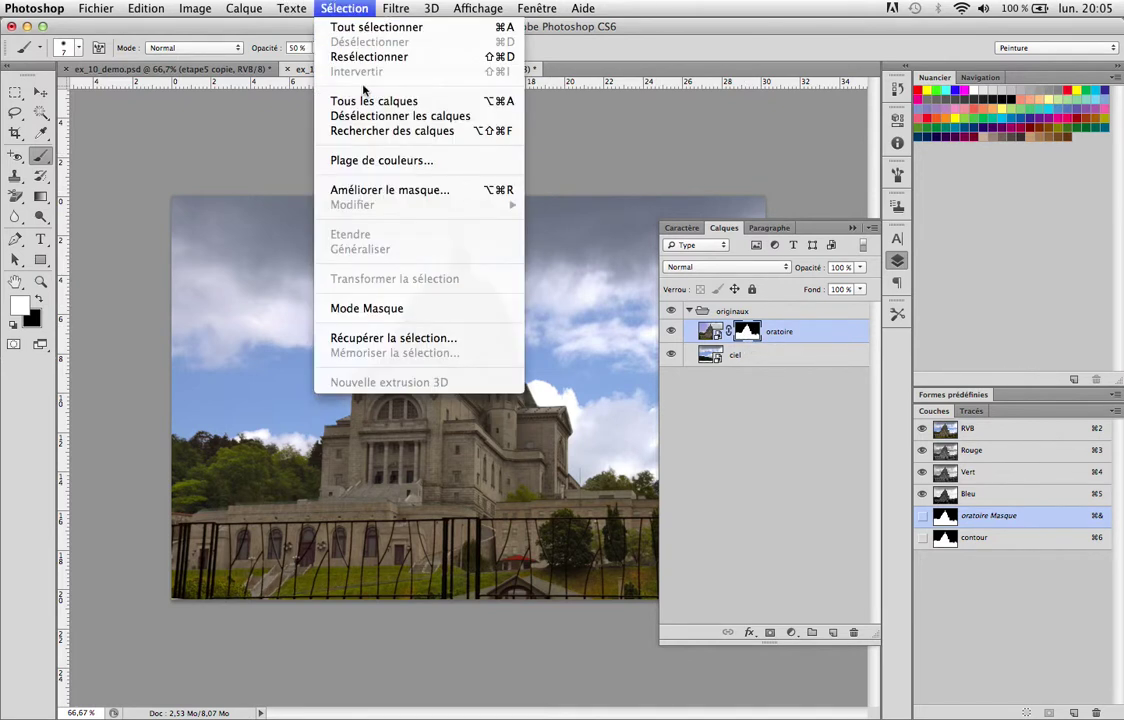
left_click(388, 190)
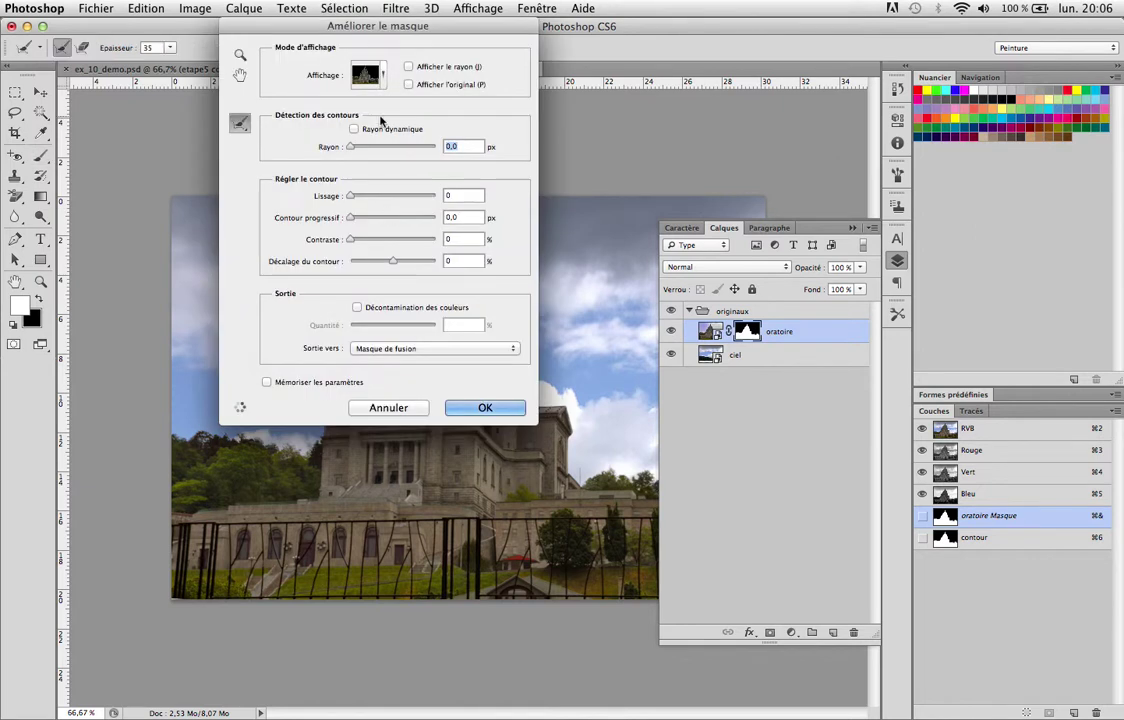
left_click_drag(373, 27, 640, 228)
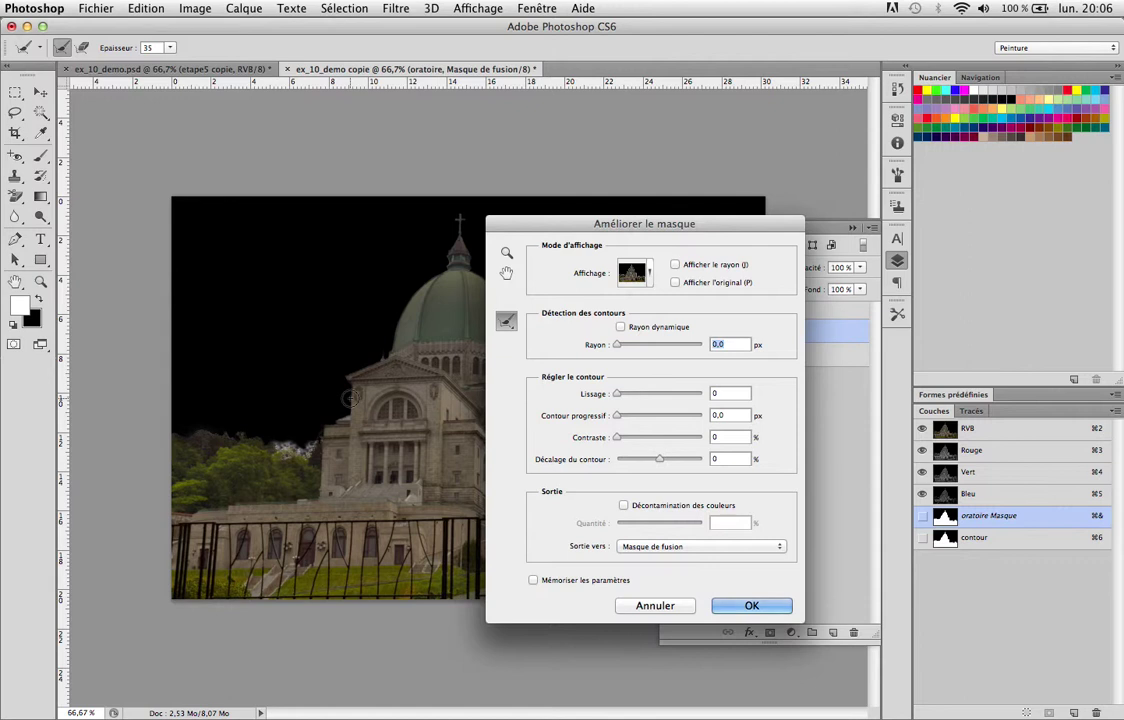
left_click(620, 327)
left_click_drag(618, 345, 635, 348)
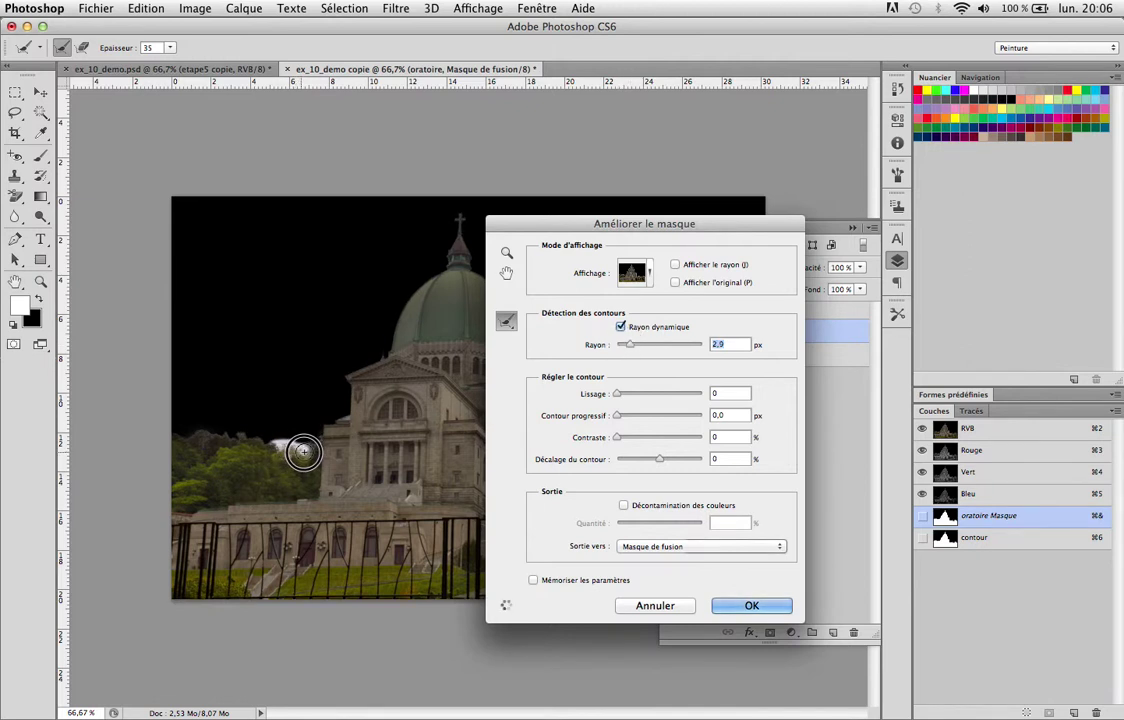
left_click_drag(298, 450, 313, 472)
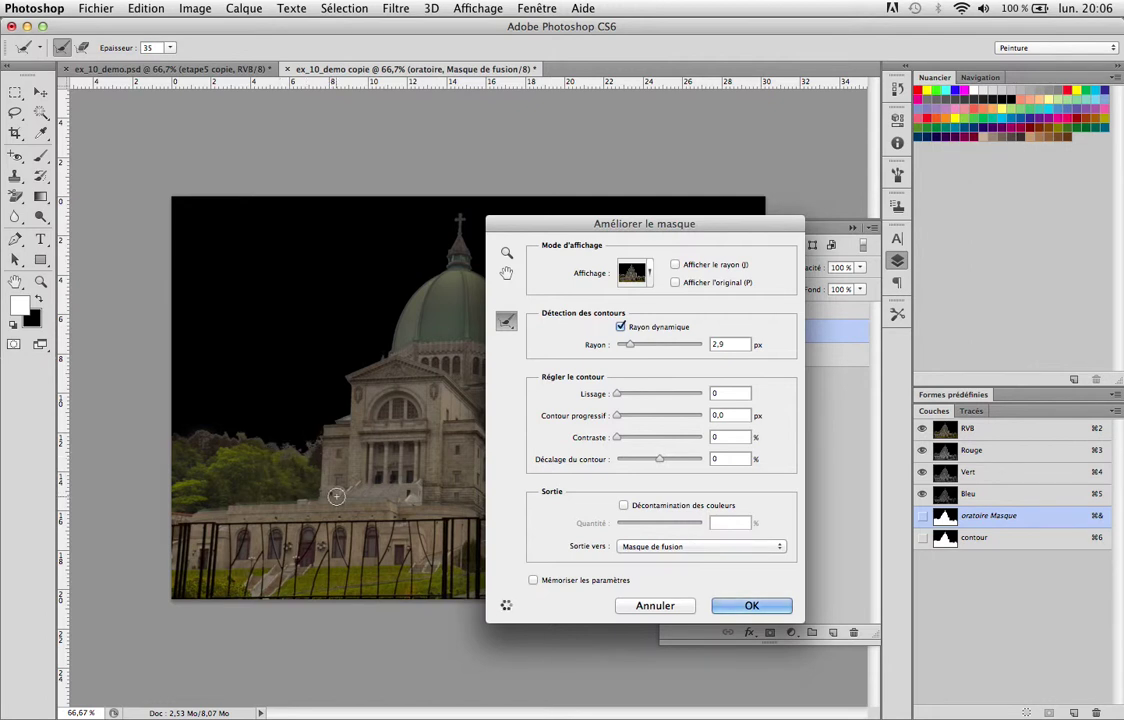
Enable colour decontamination at 50 % and apply the mask refinement, output to a new layer with a layer mask.
left_click_drag(629, 224, 318, 243)
left_click_drag(640, 483, 645, 470)
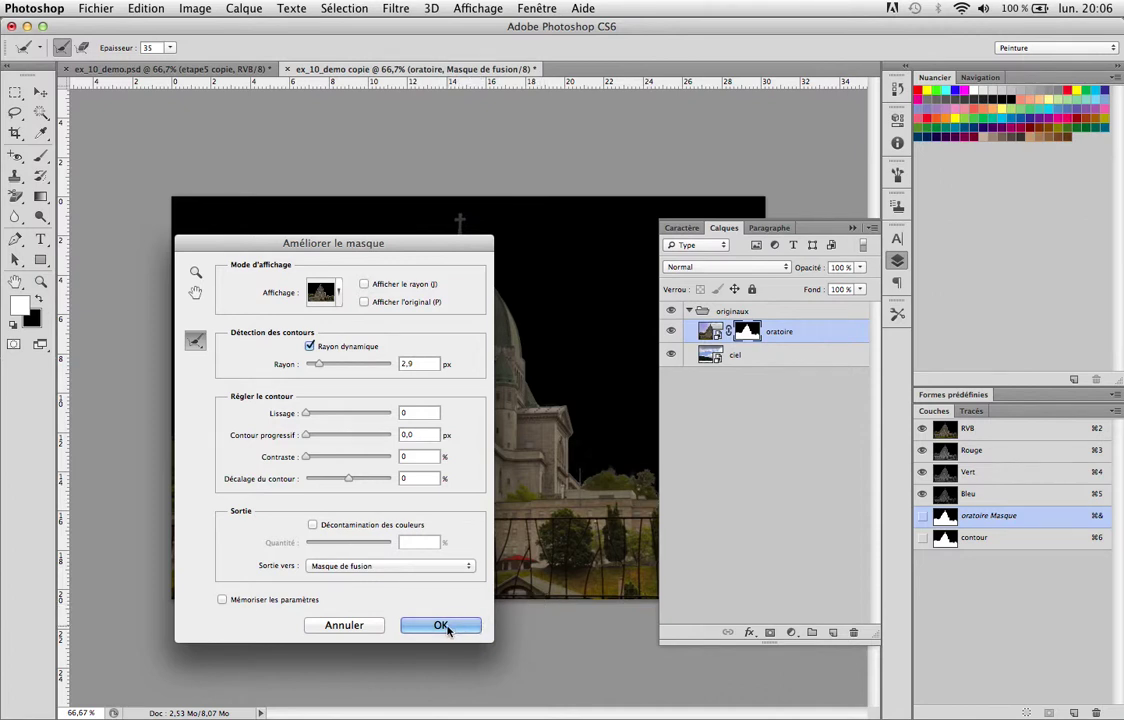
left_click(312, 525)
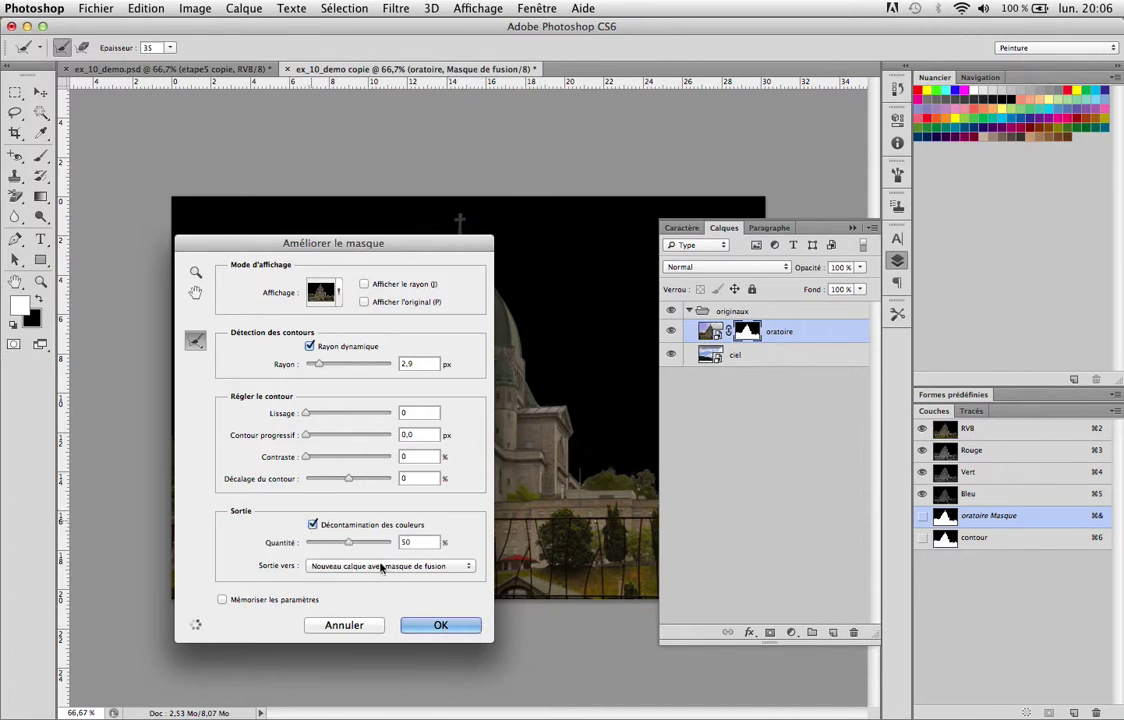
left_click(441, 625)
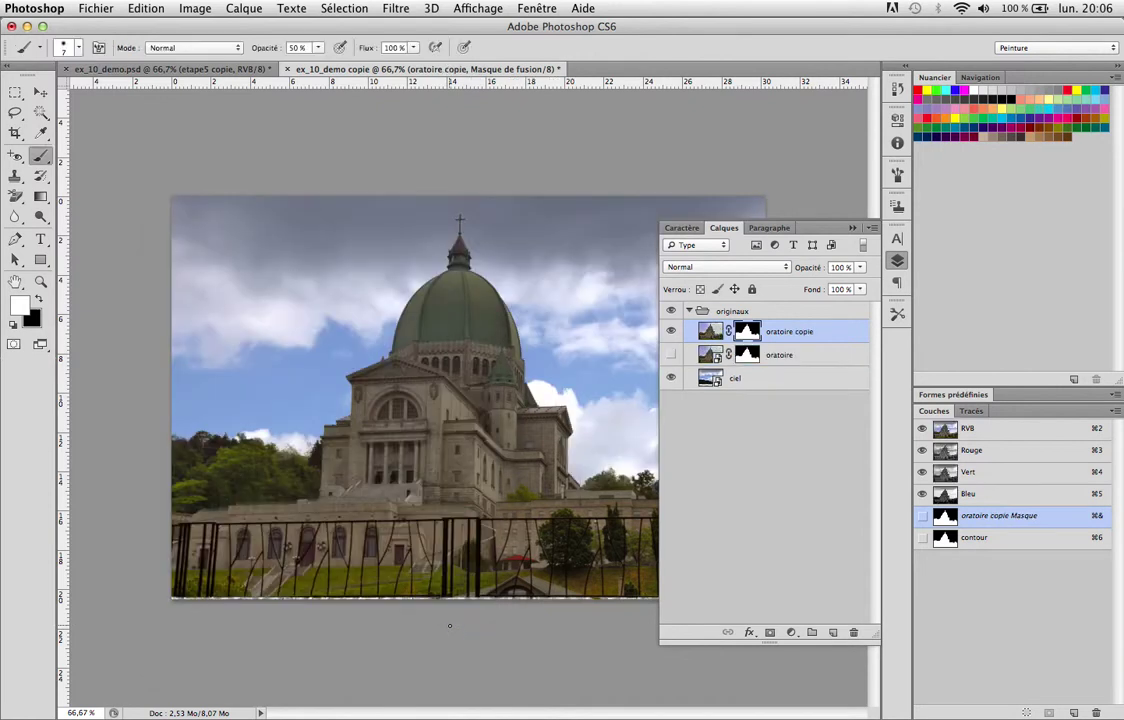